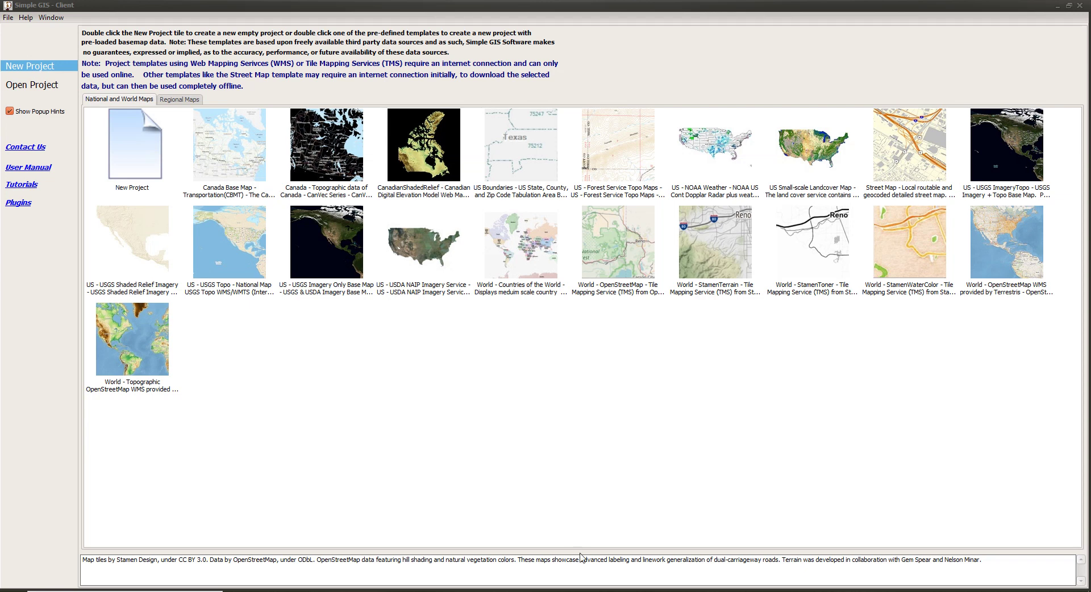
Step: Switch to LibreOffice Calc to review the zip codes and customer counts in MyCustomers.xlsx, and return to Simple GIS
mouse_move(599, 590)
left_click(601, 571)
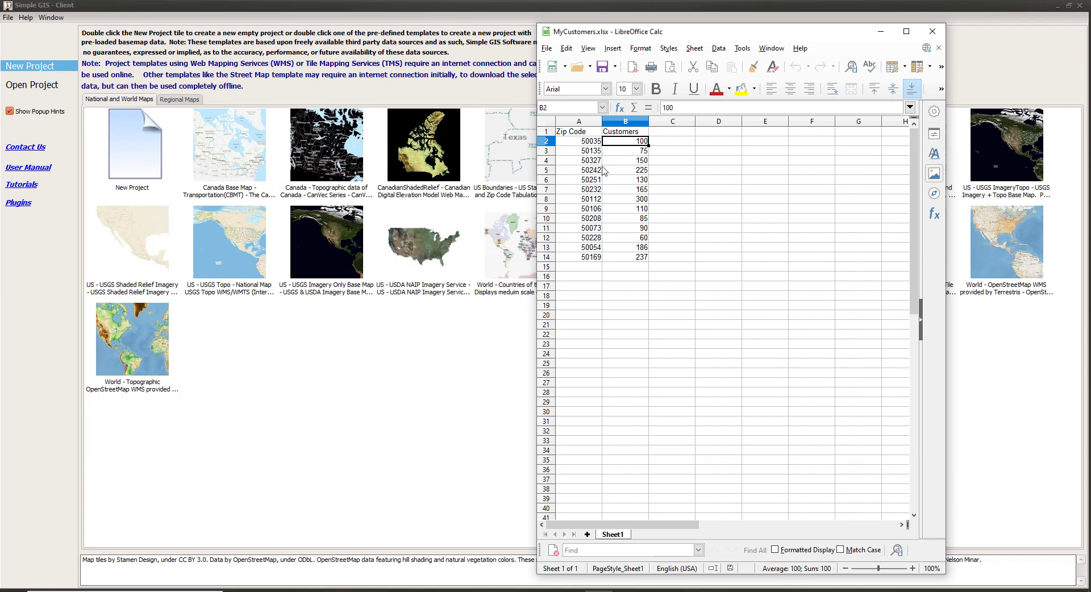
left_click(881, 37)
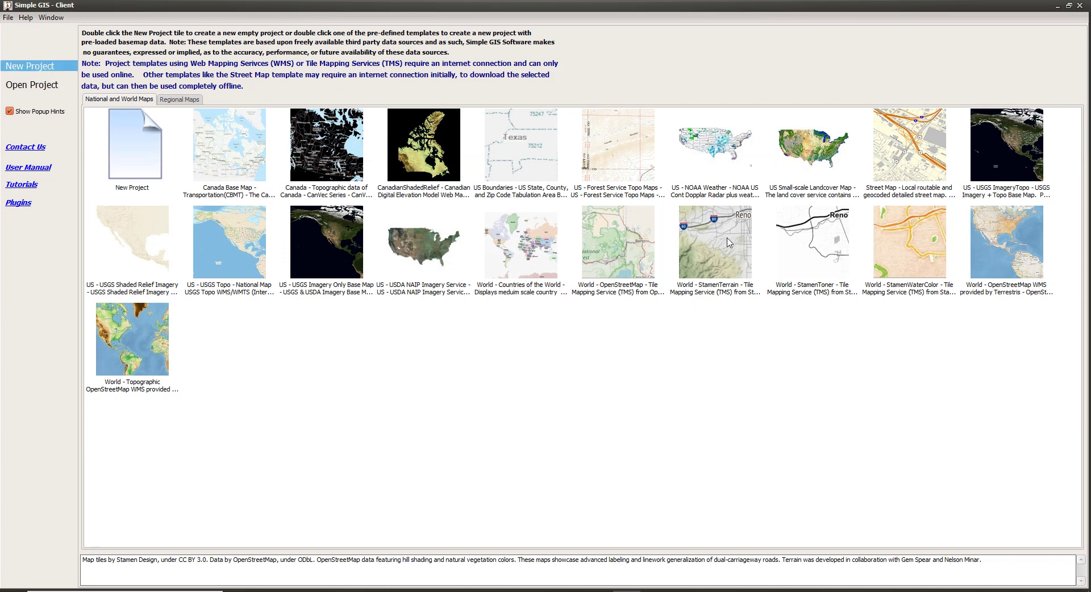
Step: Create a new project from the World - StamenTerrain template and zoom the map to the United States
mouse_move(729, 242)
double_click(729, 252)
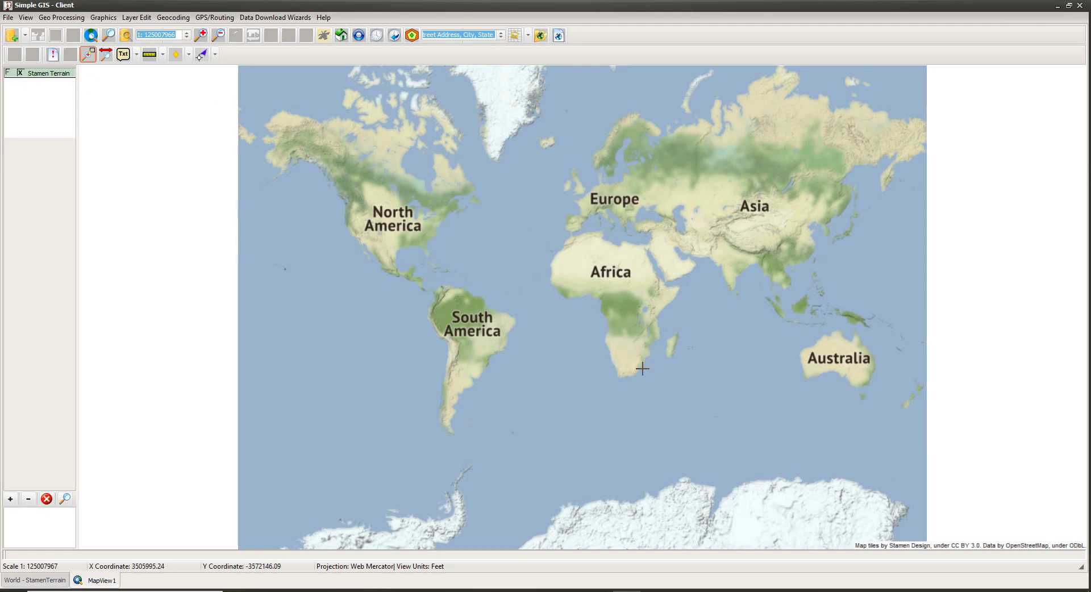
left_click(88, 54)
left_click_drag(337, 195, 458, 264)
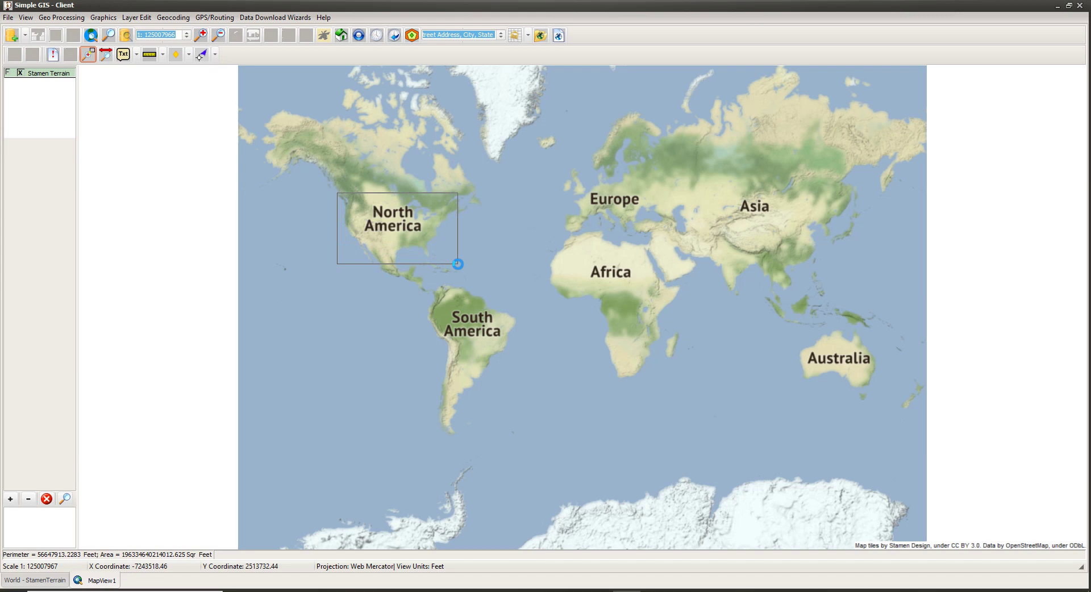
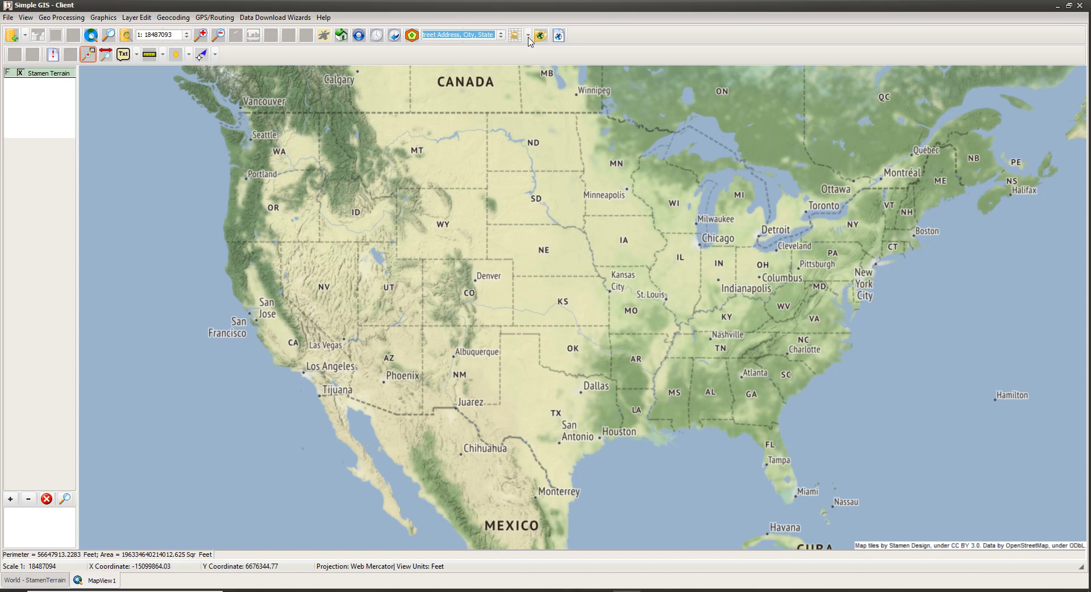
Step: Start Map Data to Boundaries and load MyCustomers.xlsx from the ZipCodeBoundary folder as its table source
left_click(527, 36)
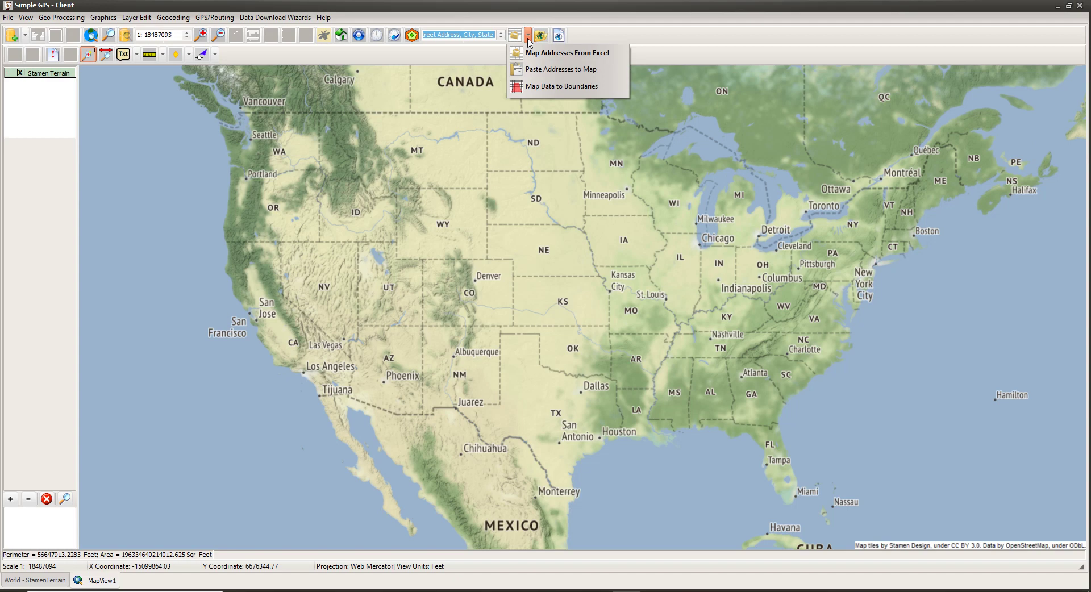
left_click(565, 88)
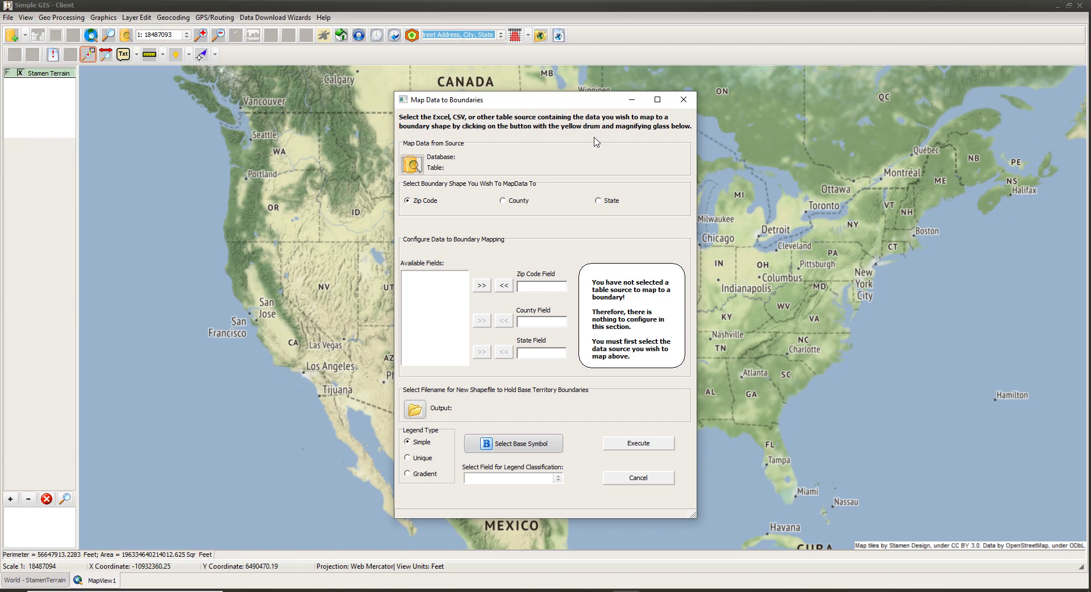
left_click(413, 165)
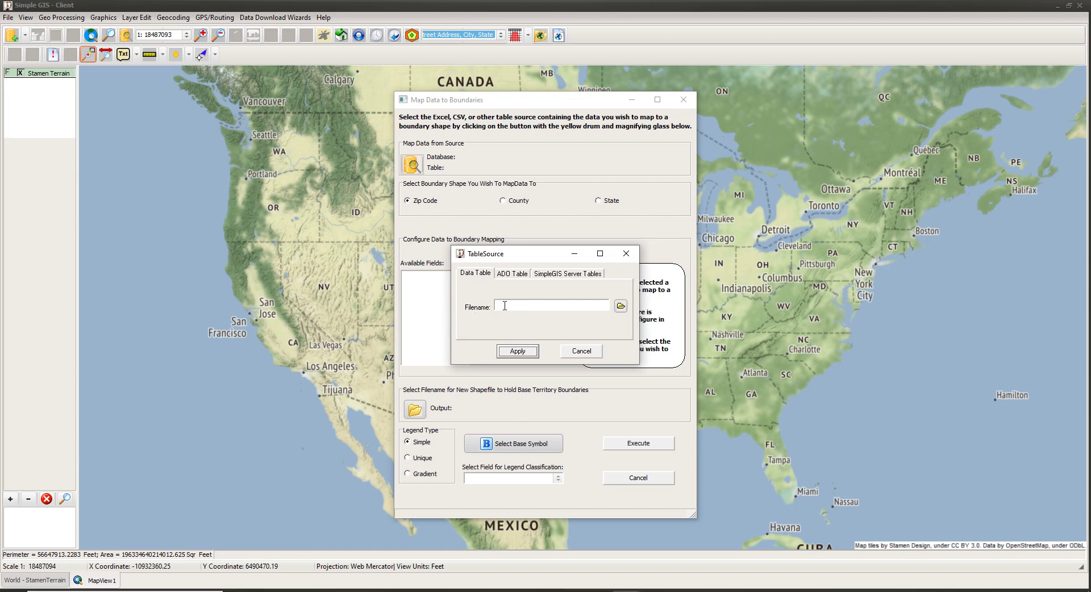
left_click(623, 310)
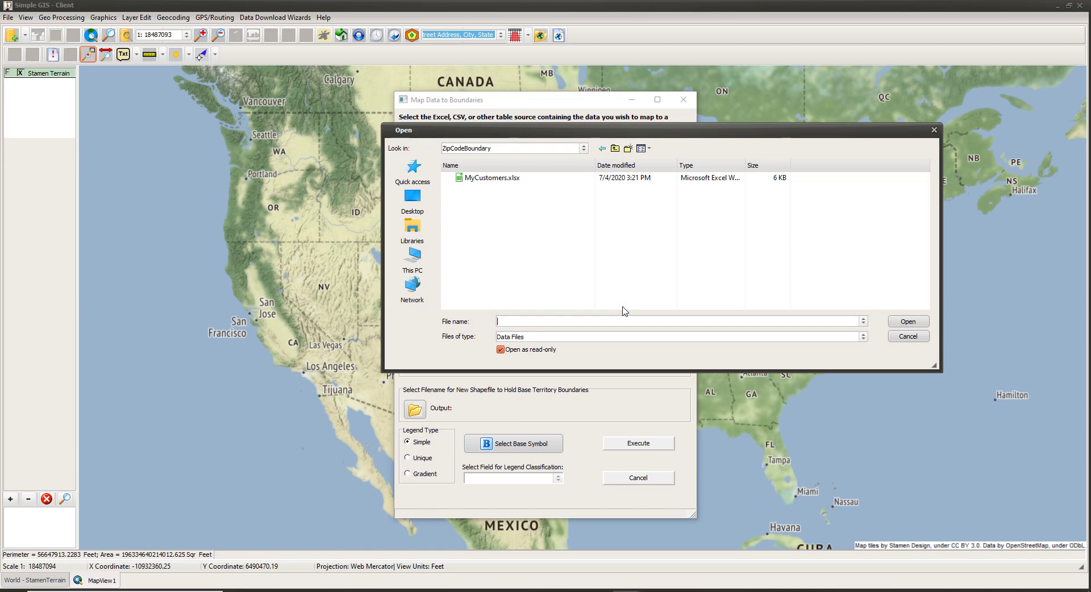
double_click(492, 178)
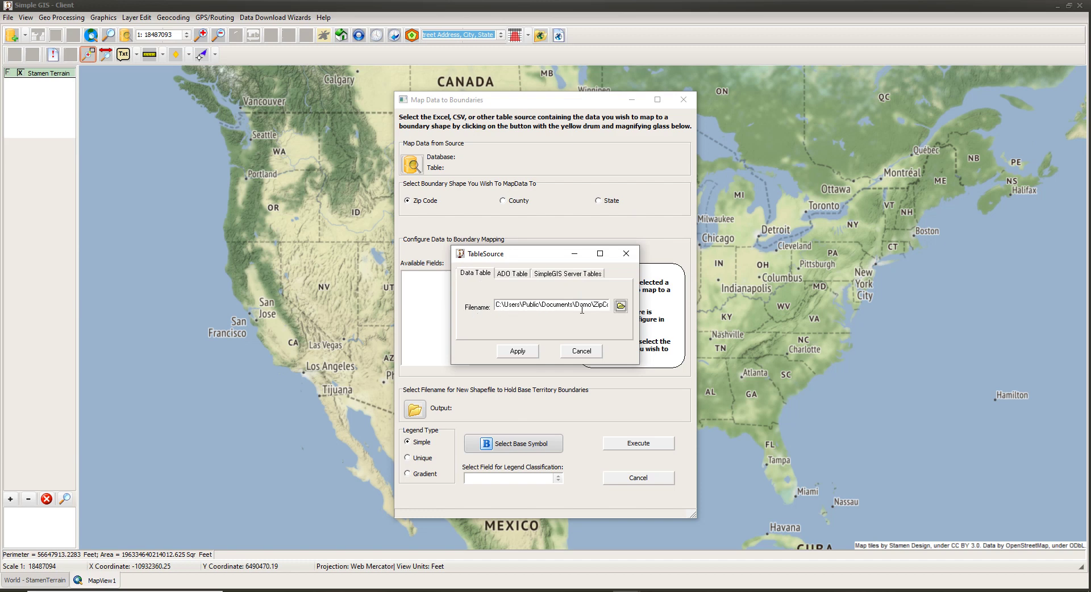
left_click(517, 352)
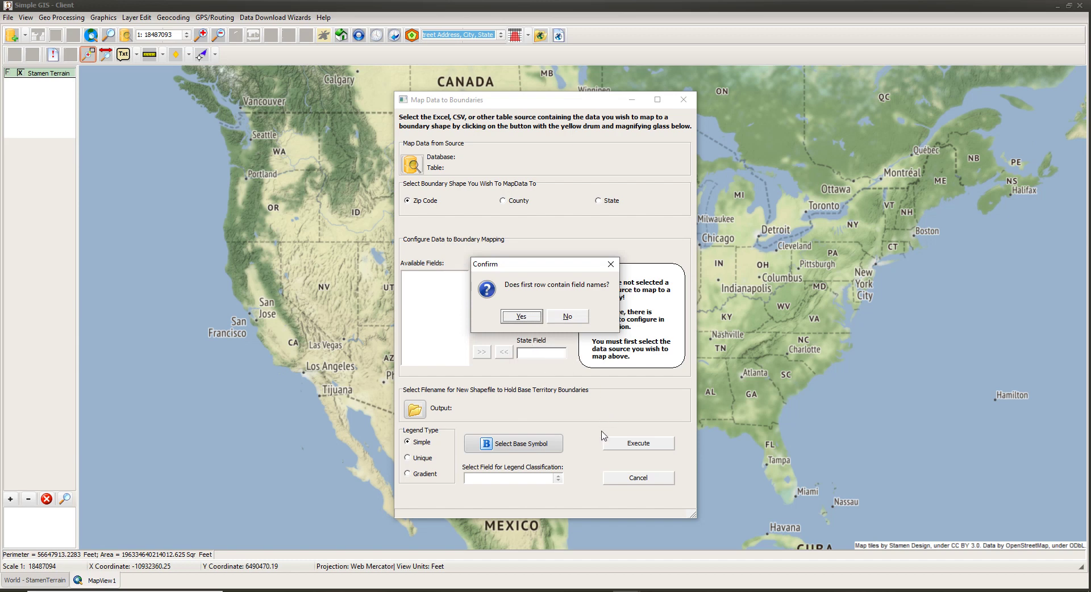
Step: Check the Zip Code and Customers headings in the first row of MyCustomers.xlsx in LibreOffice Calc, and return to Simple GIS
mouse_move(600, 589)
left_click(600, 549)
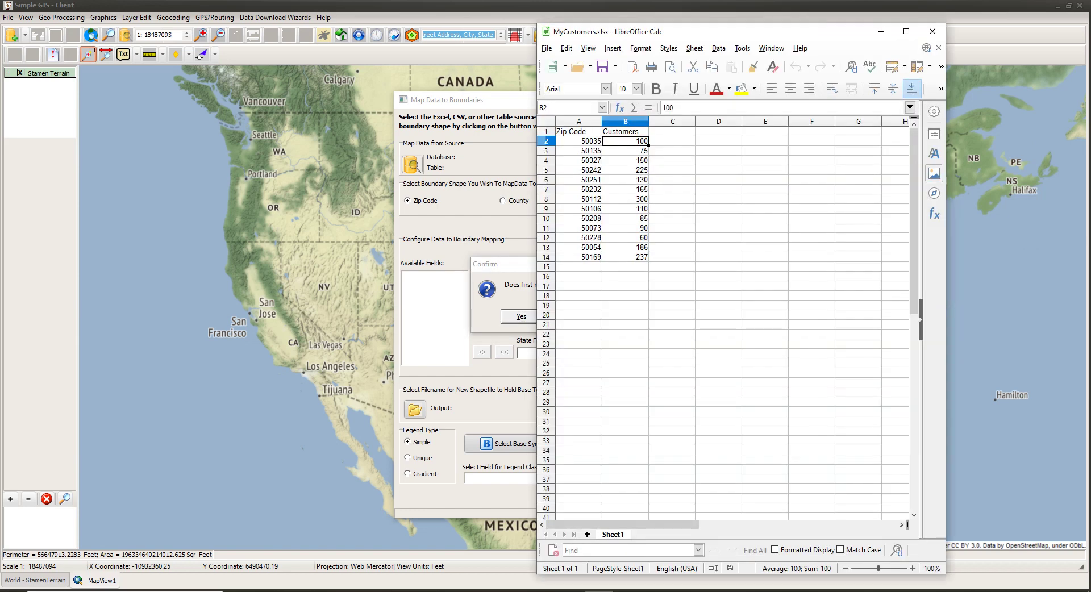
left_click(579, 135)
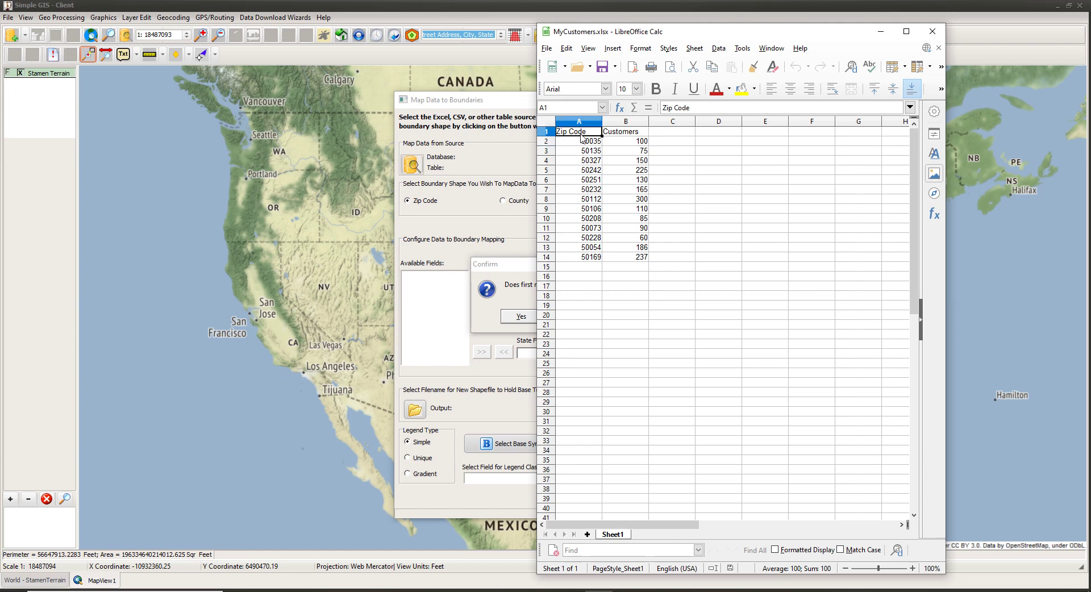
key("Right")
left_click(581, 134)
key("Right")
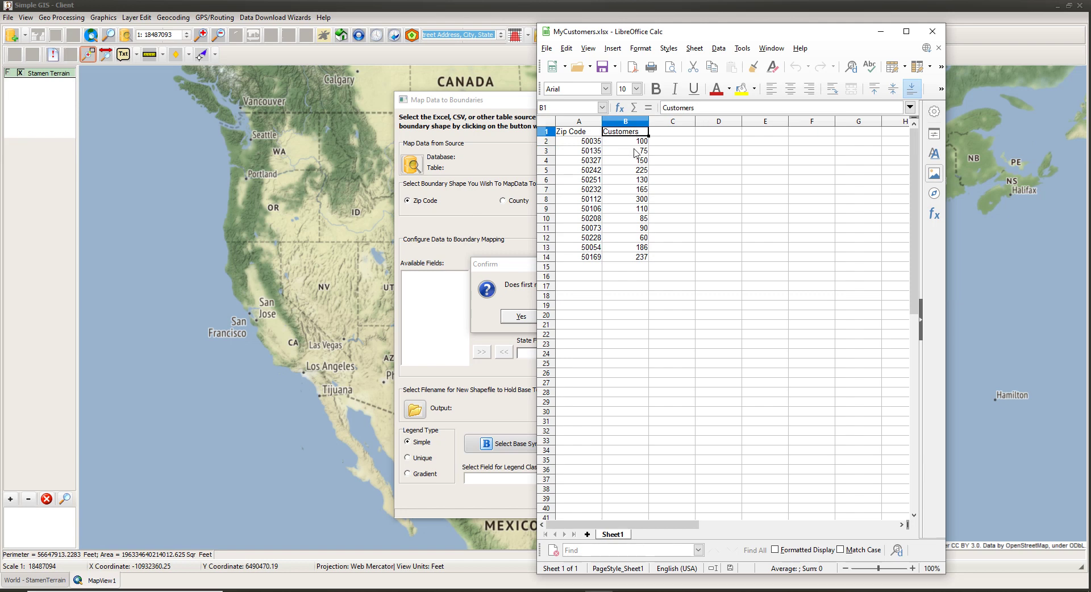
left_click(881, 32)
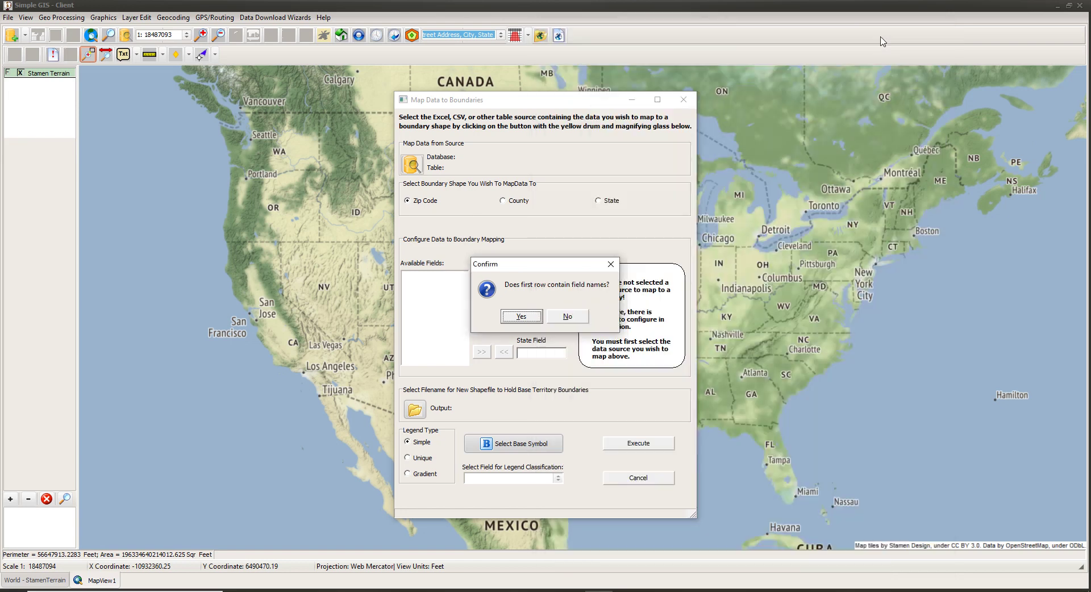
Step: Confirm that the first row contains field names and assign the Zip Code column as the zip code field
left_click(521, 316)
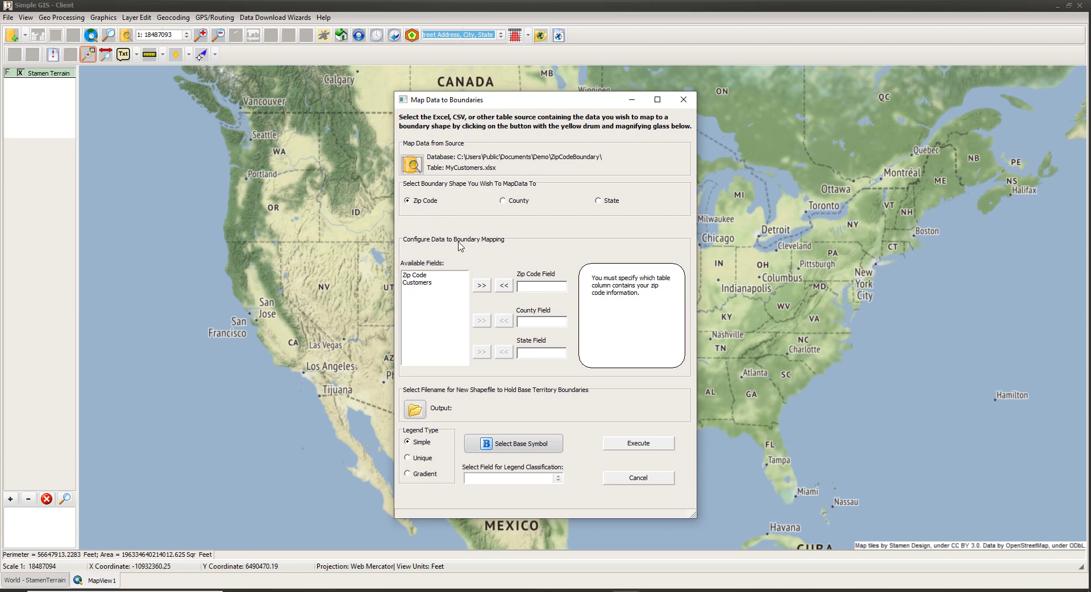
left_click(418, 277)
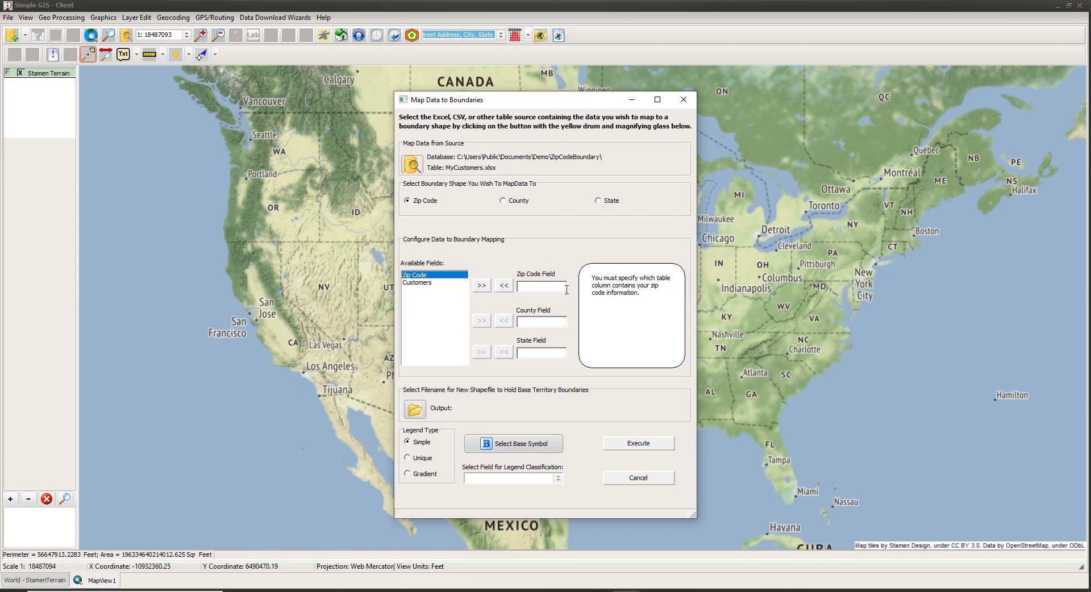
left_click(481, 286)
Step: Set the output shapefile to mycustomersbyzip in the ZipCodeBoundary folder
left_click(415, 410)
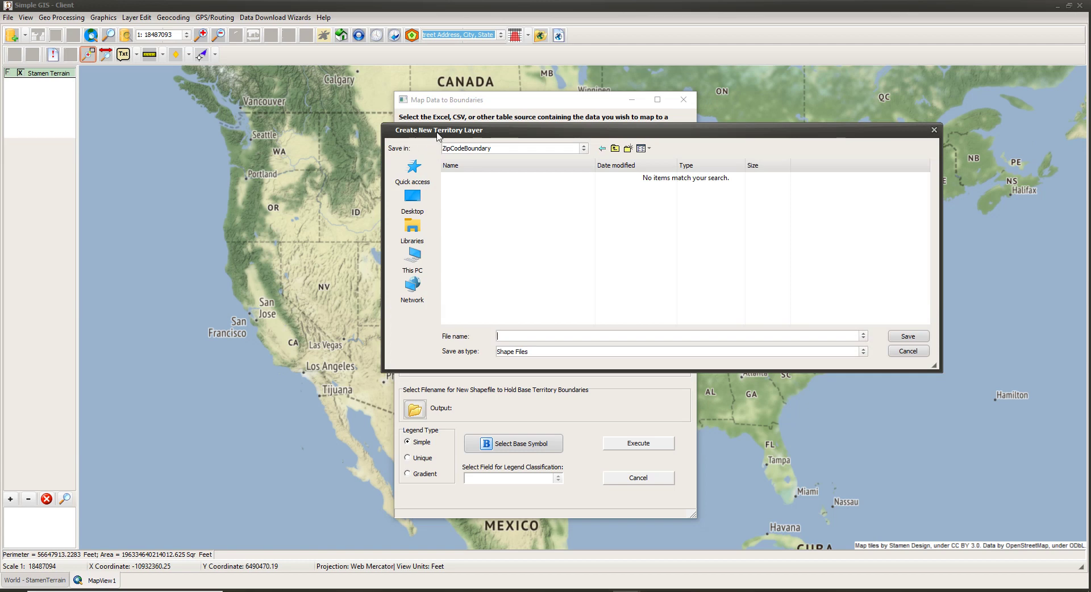
left_click_drag(500, 136, 498, 151)
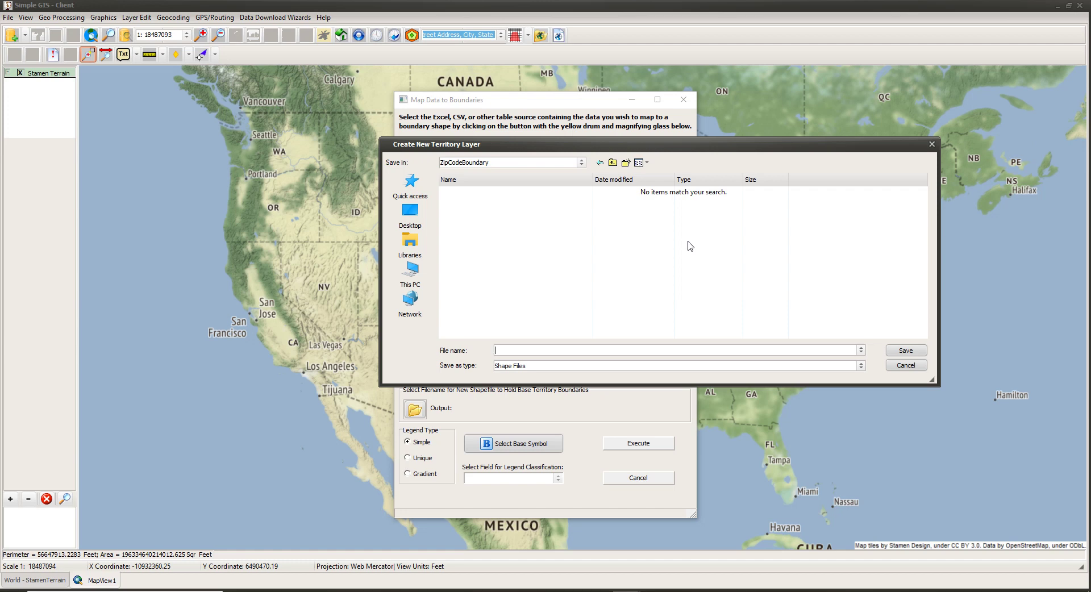
type("mycust")
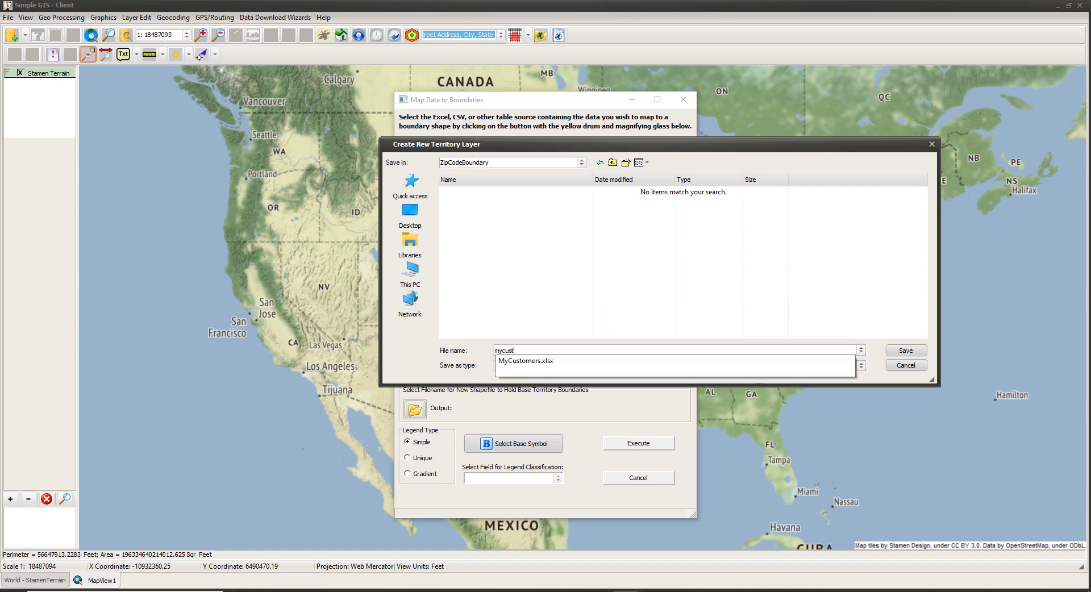
type("omersbyzip")
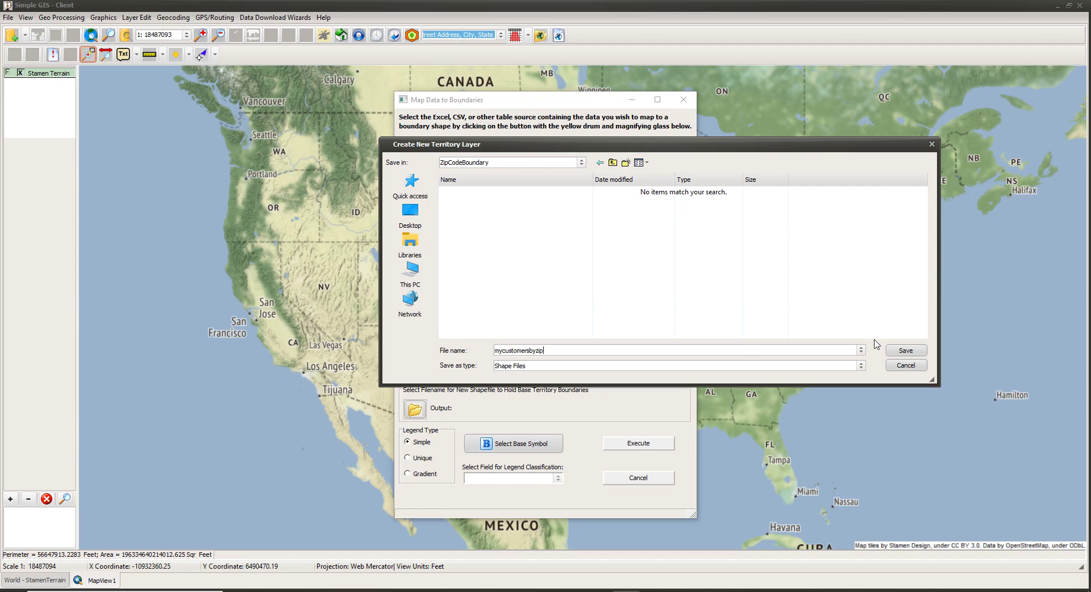
left_click(905, 350)
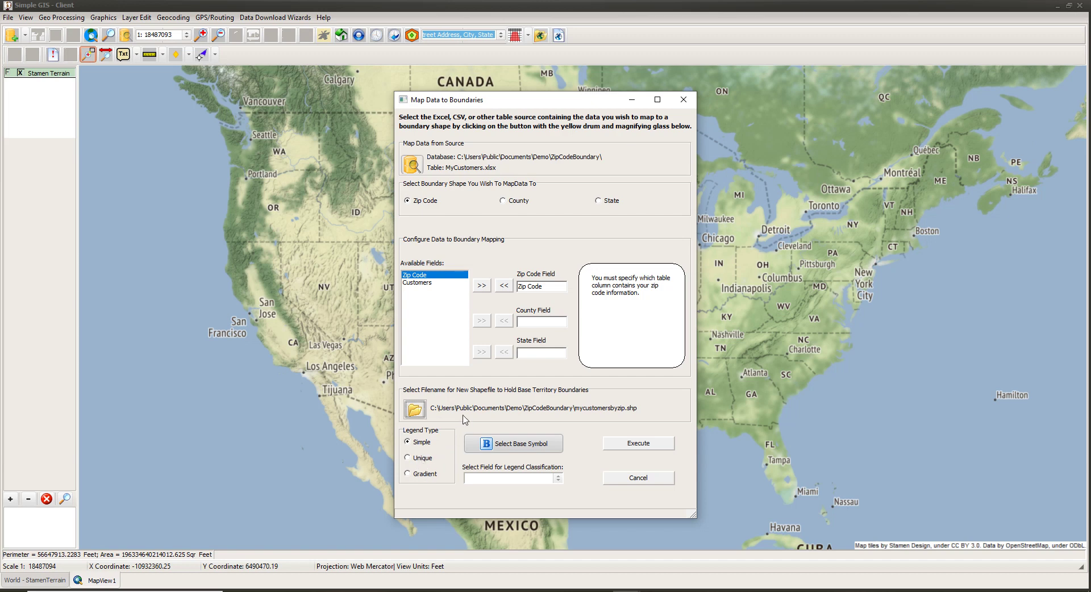
Step: Set the legend type to Gradient and choose the solid light red fill with a black outline as the base symbol
left_click(409, 475)
left_click(511, 447)
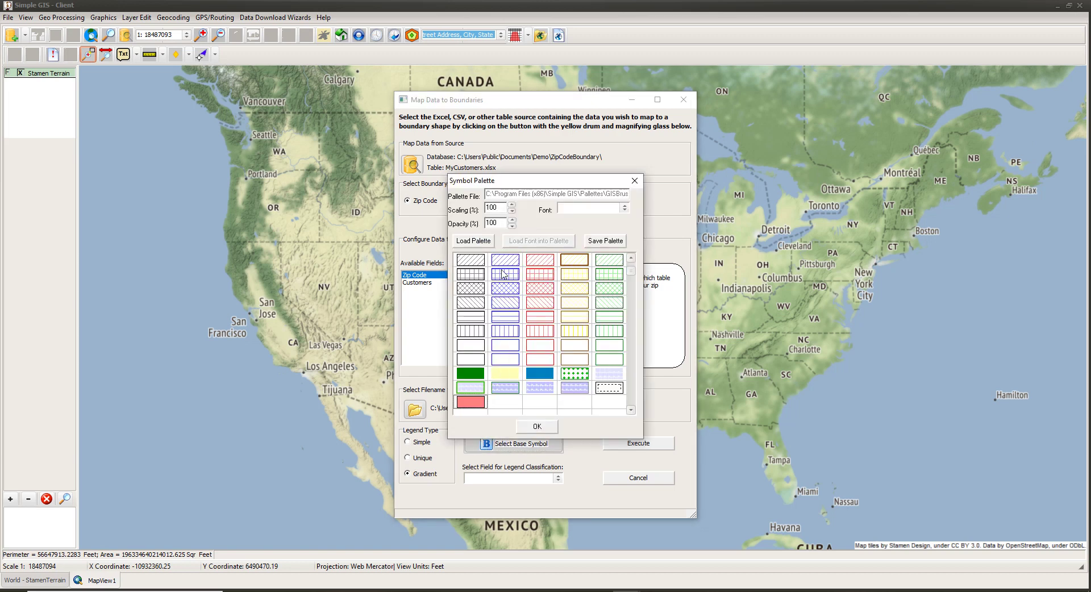
left_click(631, 259)
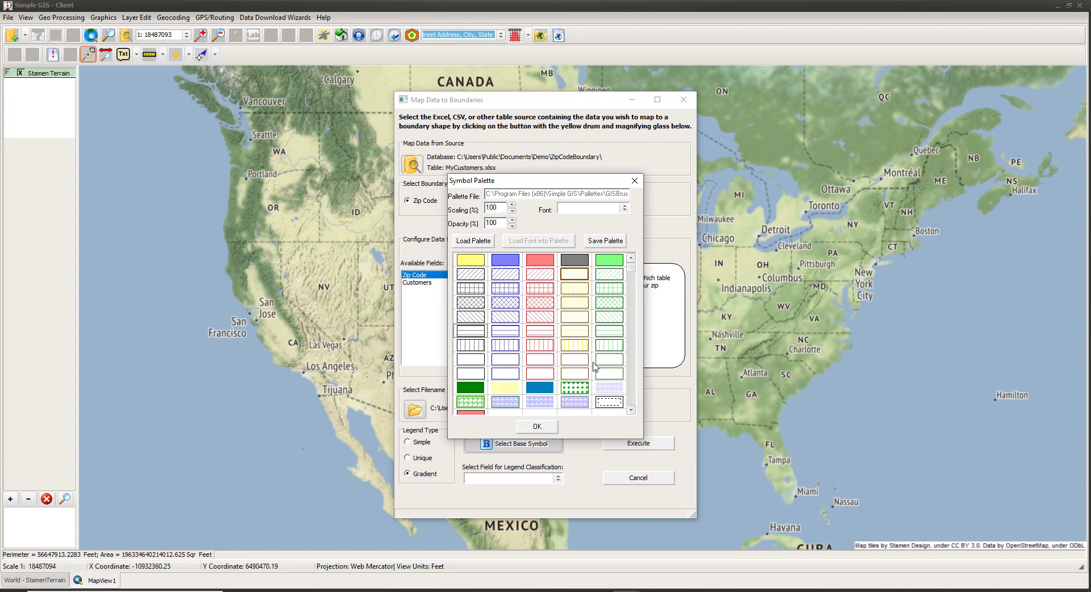
key("Down")
left_click(631, 410)
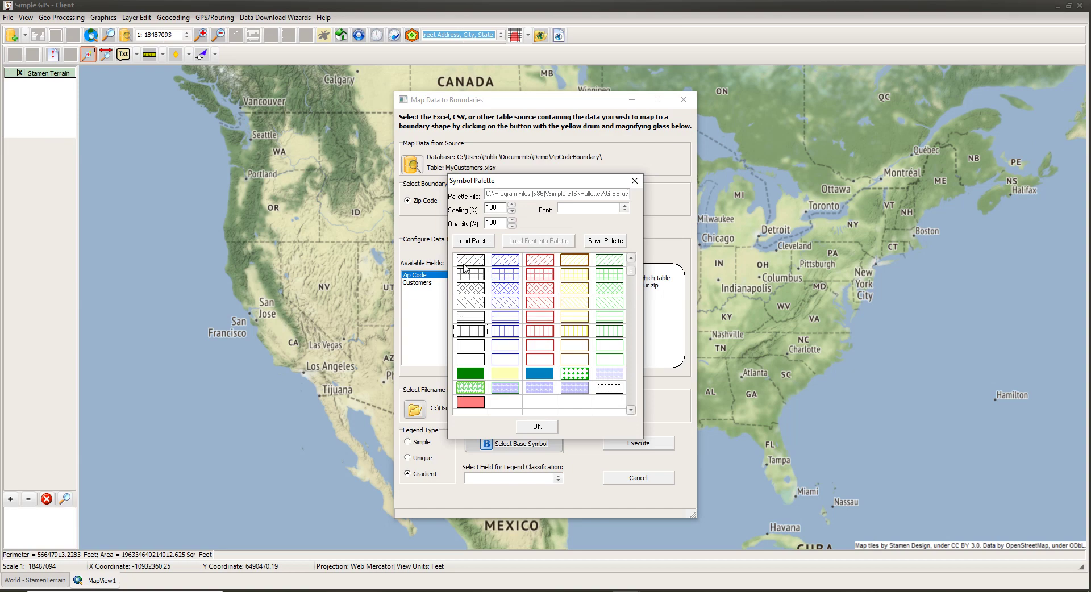
left_click(471, 403)
left_click(534, 427)
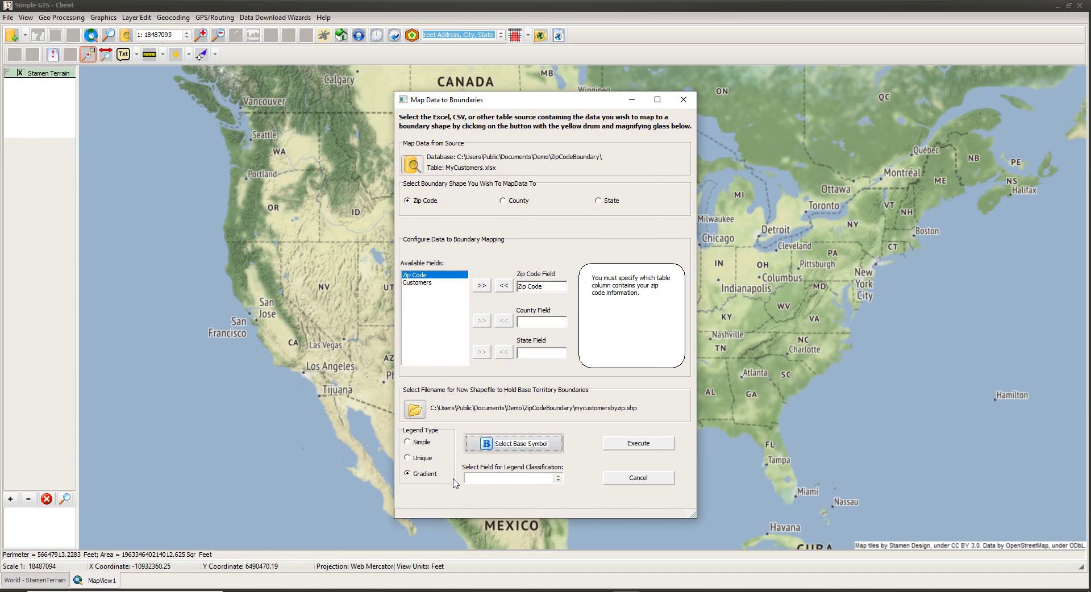
Step: Classify the legend by the Customers field and execute the boundary mapping
left_click(556, 481)
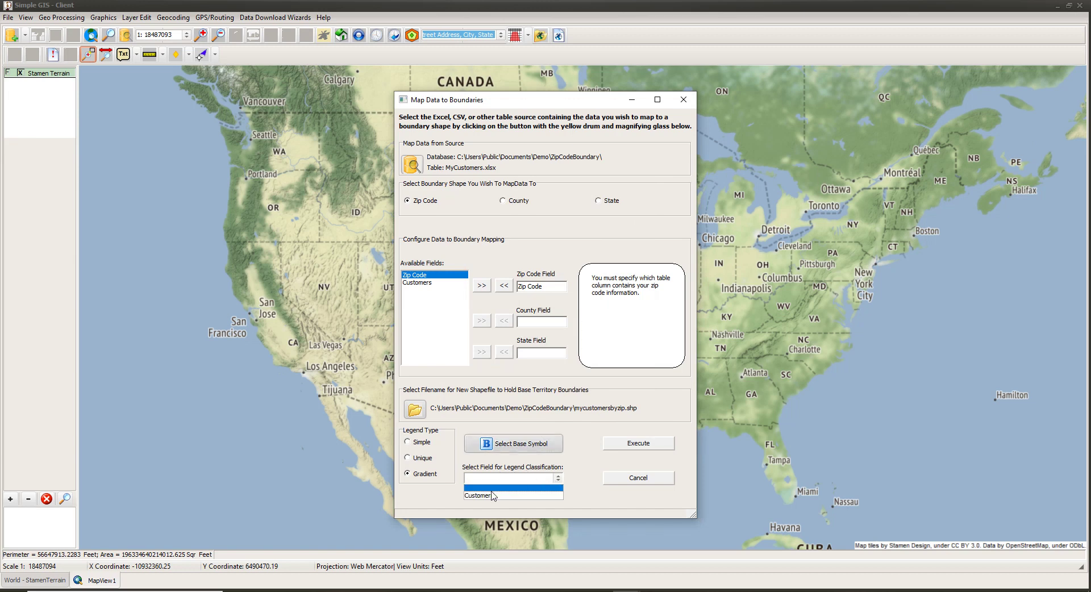
left_click(487, 496)
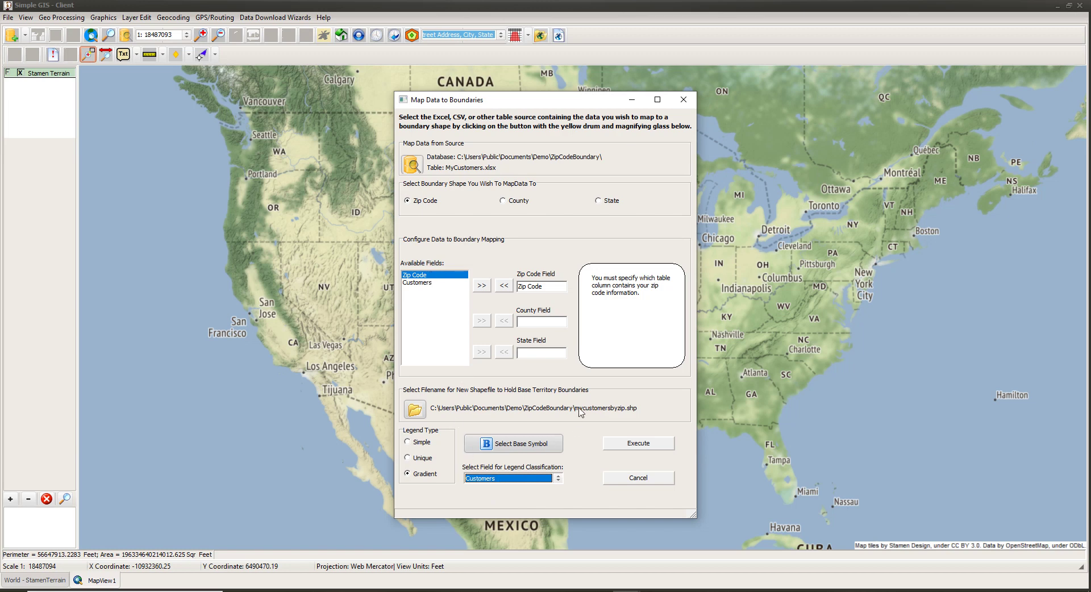
left_click(637, 445)
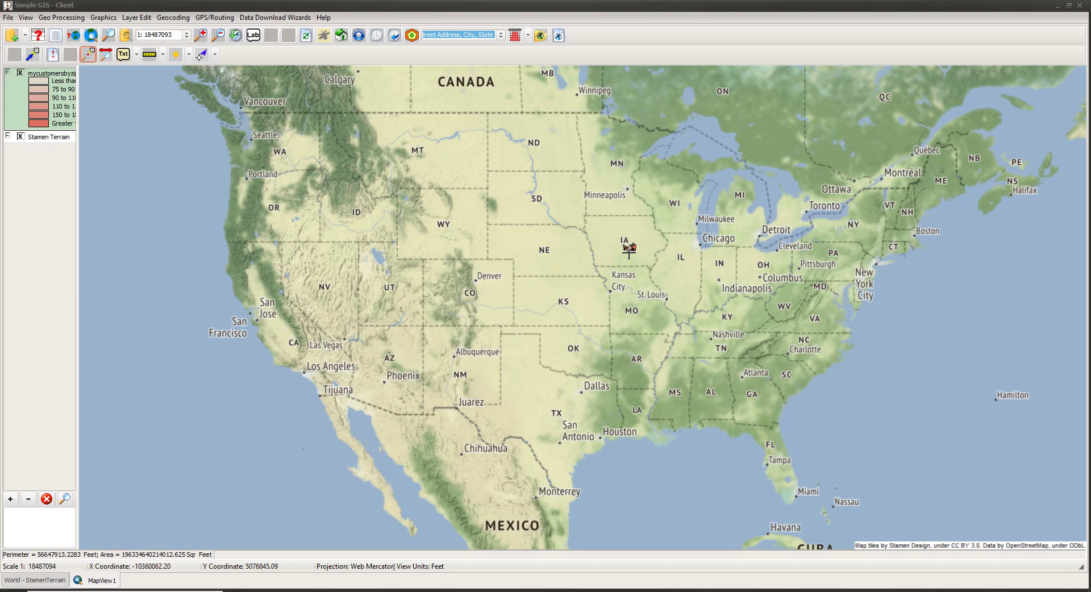
Step: Identify the red zip code area between Altoona and Newton, examine its zip code and customer attributes, and close the results
left_click(89, 55)
left_click_drag(618, 241, 638, 252)
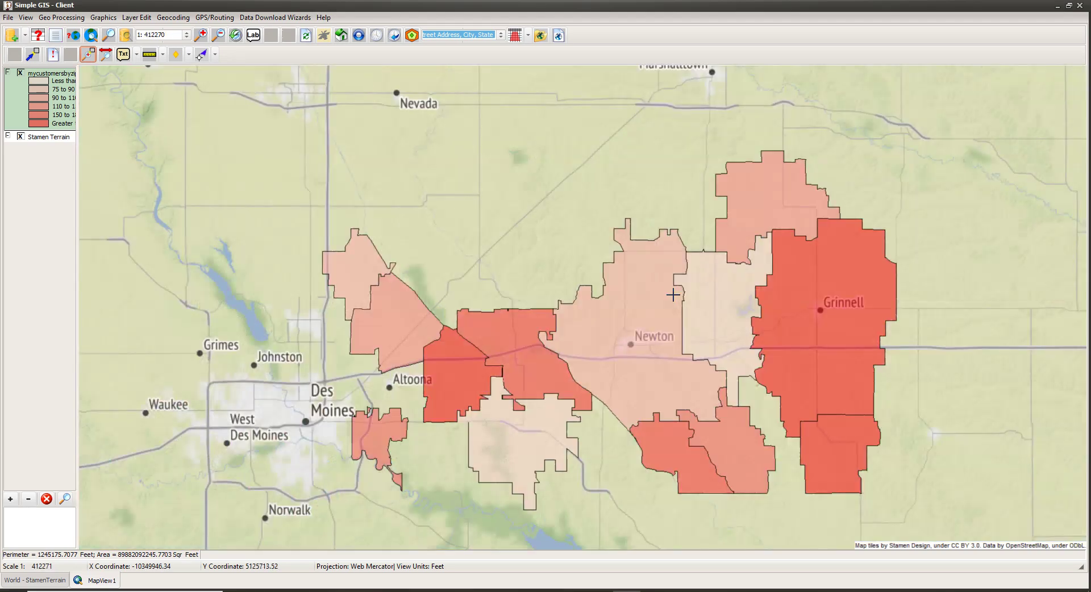
left_click(54, 57)
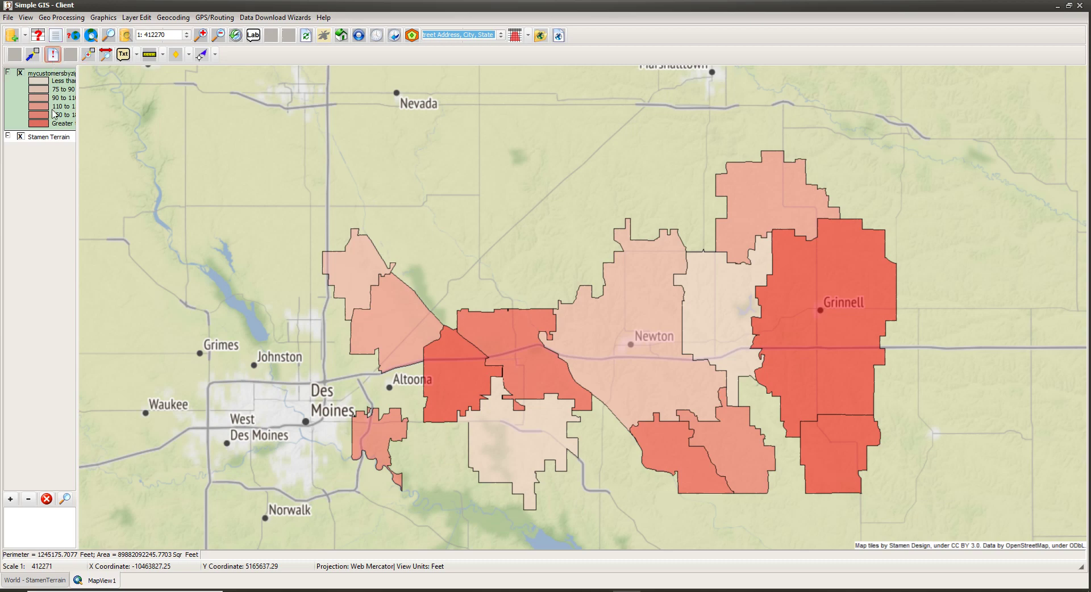
left_click(506, 325)
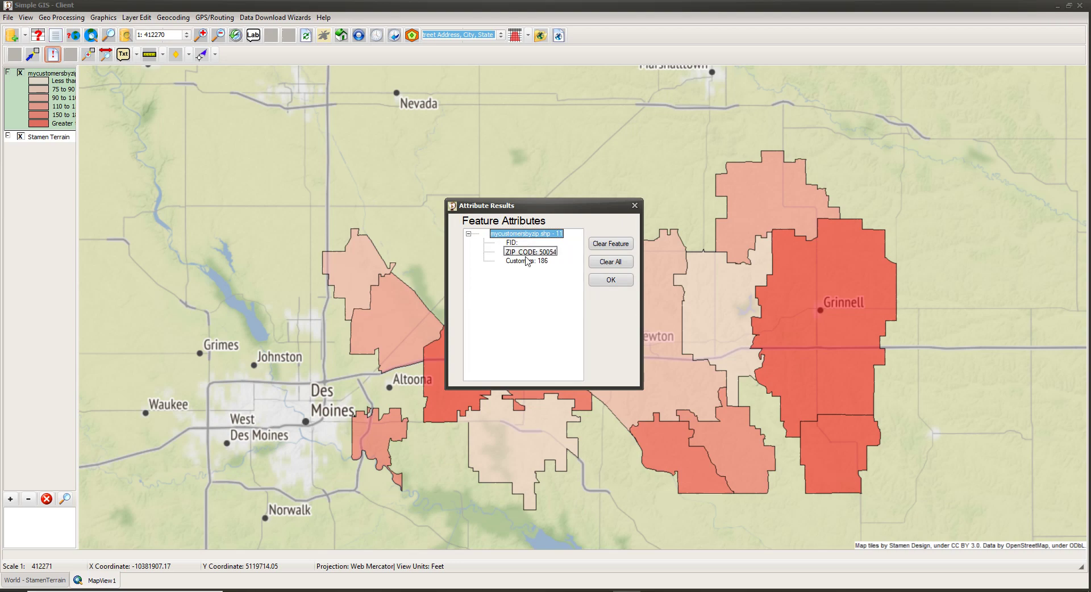
left_click(545, 252)
left_click(507, 262)
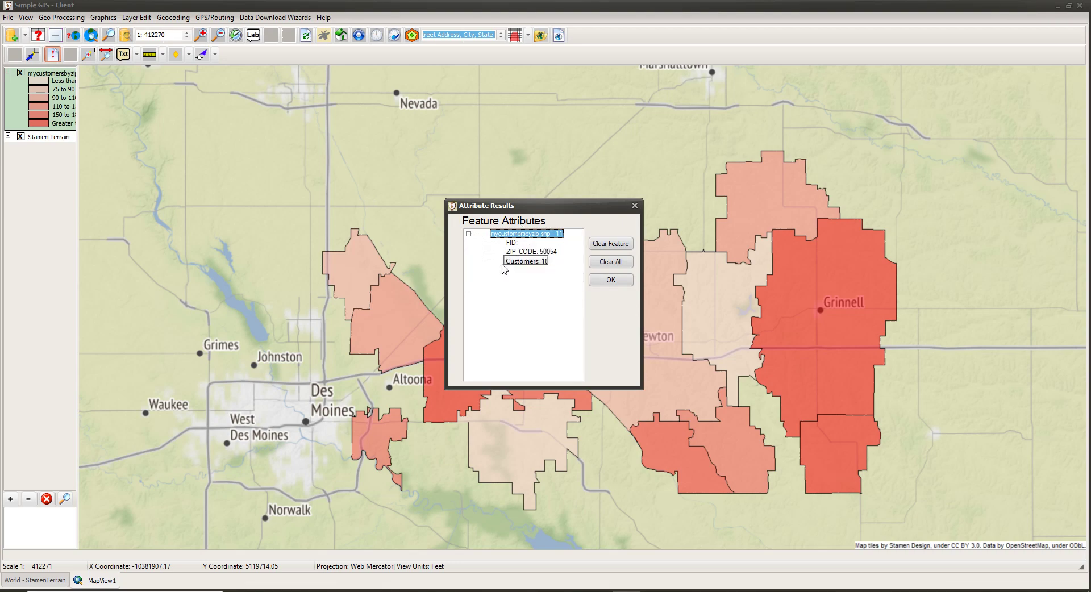
left_click(549, 254)
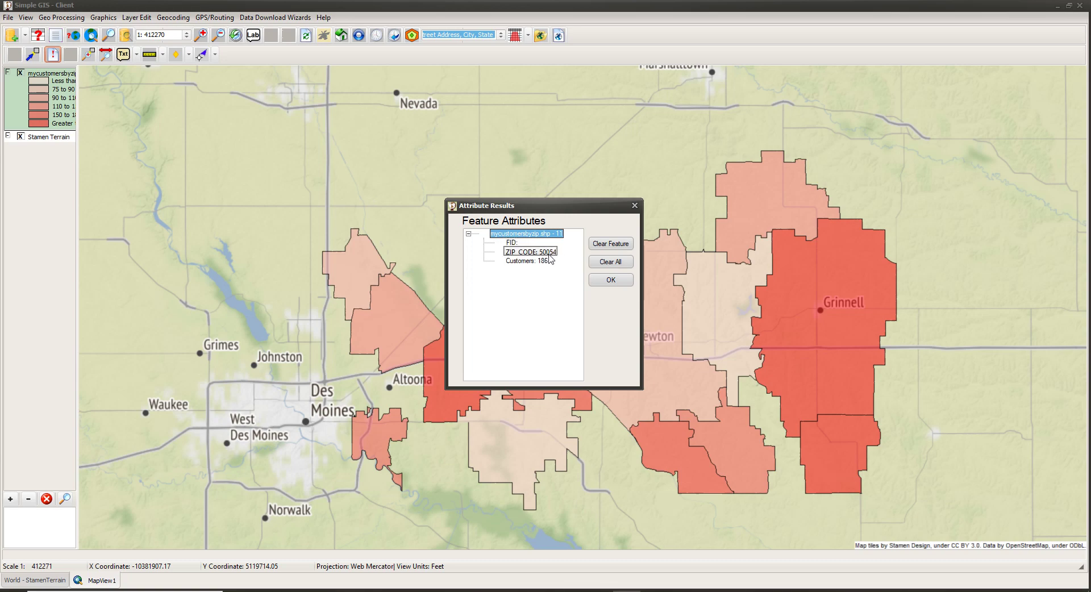
left_click(546, 261)
left_click(611, 280)
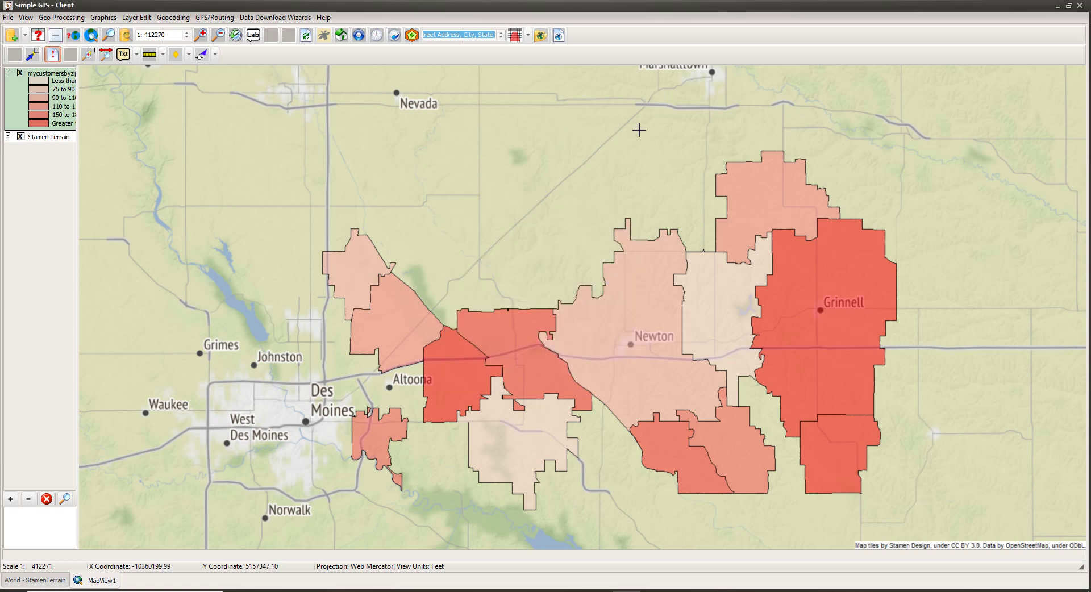